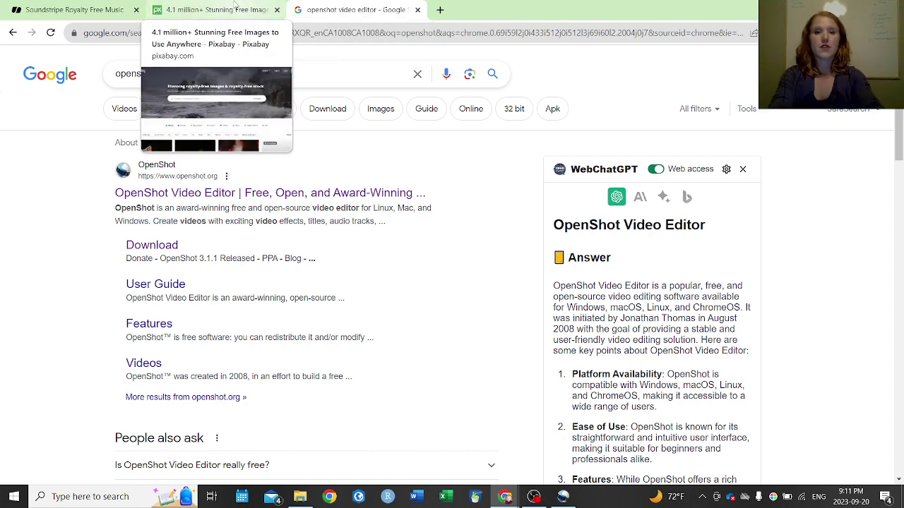
Go to the open Pixabay site and look over its home page of royalty-free media.
left_click(235, 8)
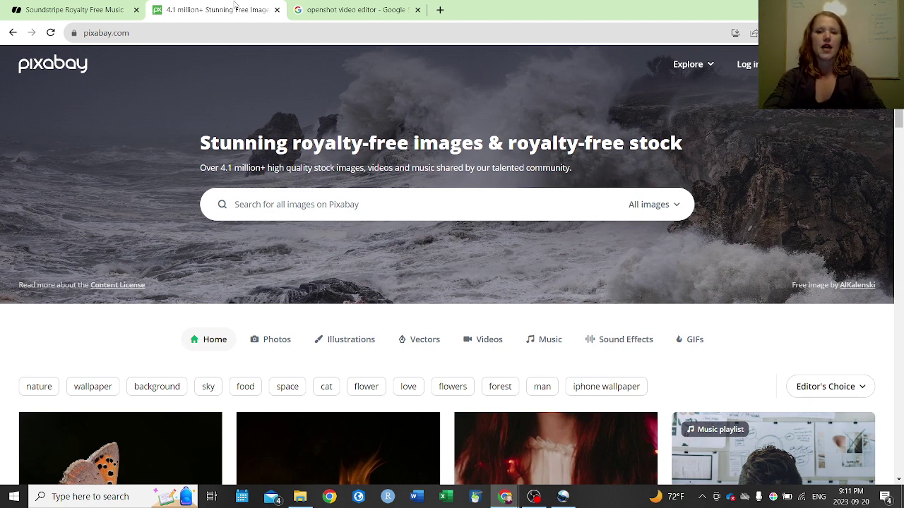
scroll(452, 268, "down", 2)
scroll(452, 268, "down", 2)
scroll(452, 268, "up", 4)
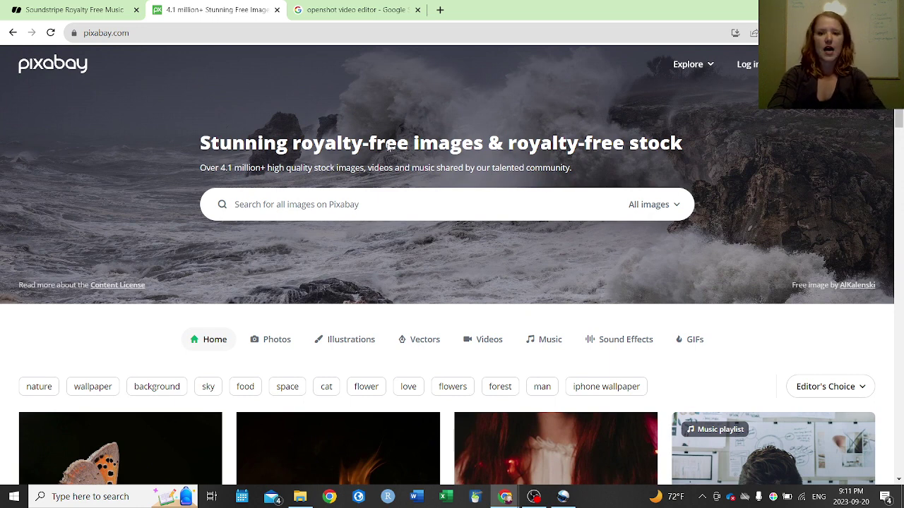
Restrict the Pixabay search to Music and search for "background music".
left_click(655, 206)
left_click(655, 205)
left_click(656, 206)
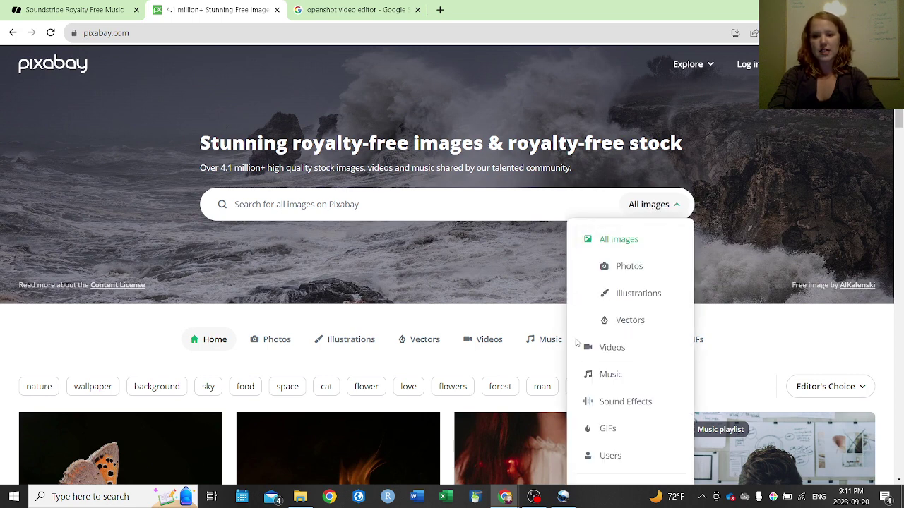
left_click(600, 372)
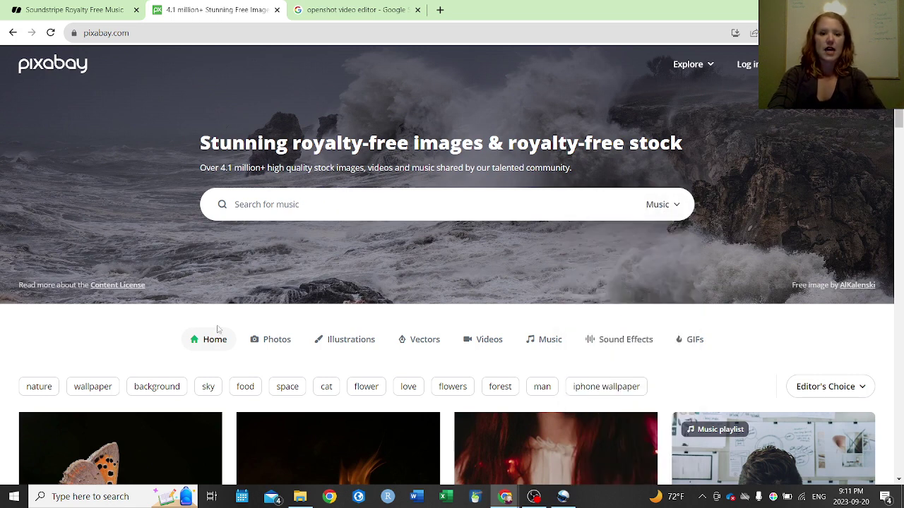
left_click(271, 205)
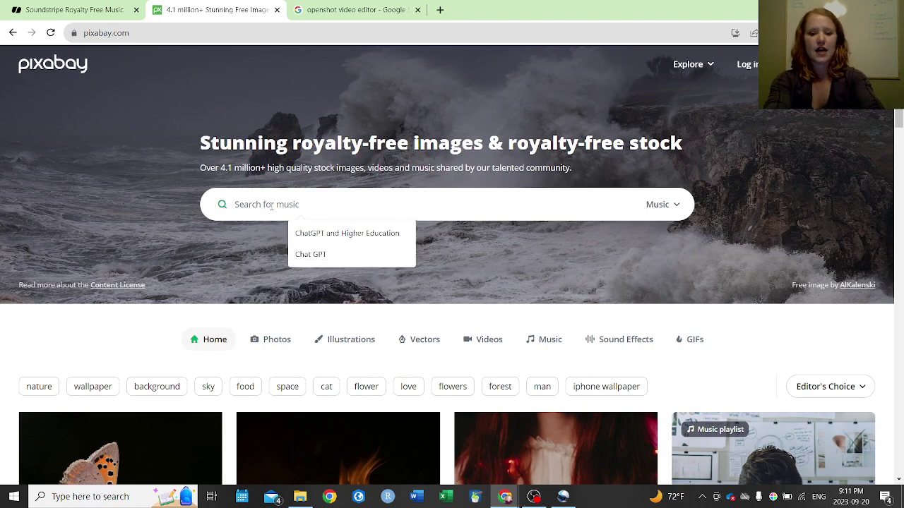
type("background ")
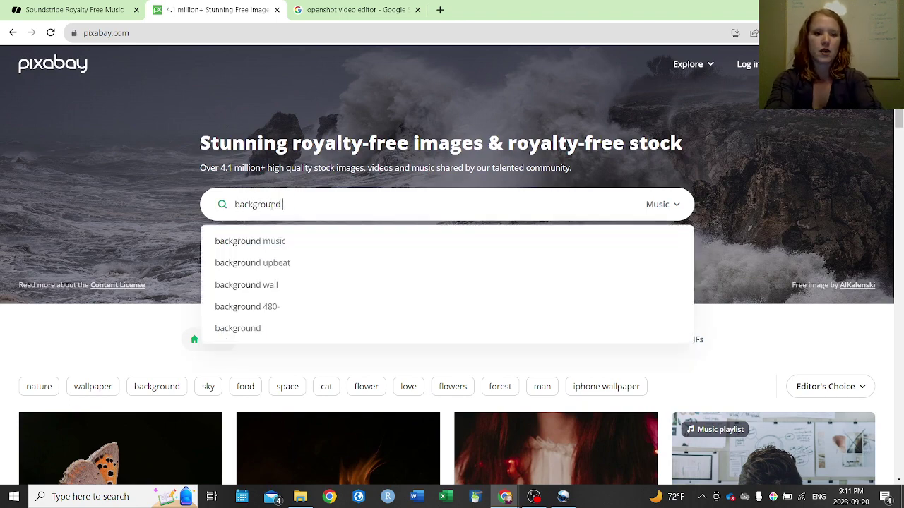
type("music")
key("Return")
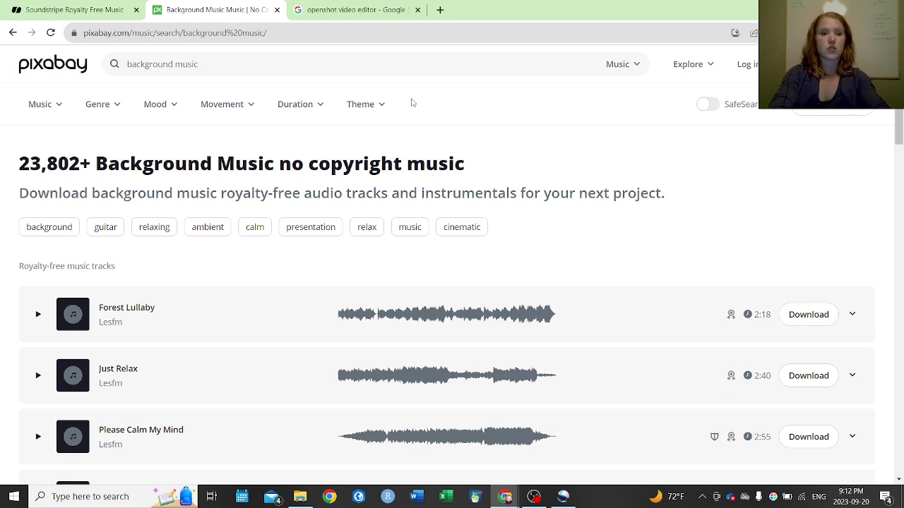
View the Soundstripe royalty-free music site and return to the Pixabay music results.
left_click(39, 14)
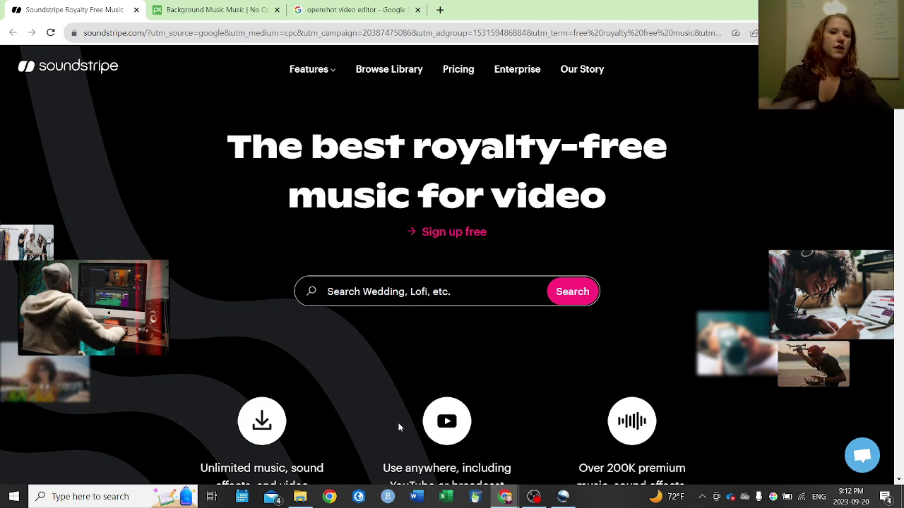
left_click(187, 13)
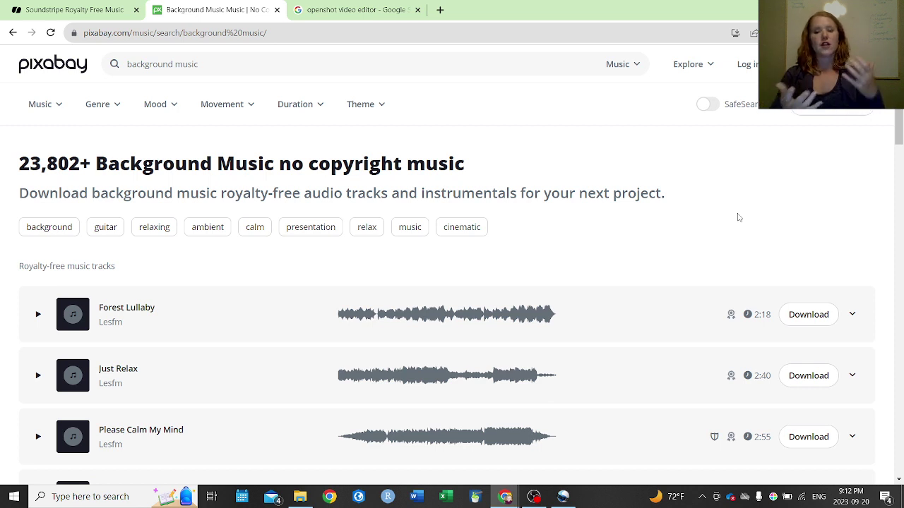
Switch to OpenShot Video Editor and import SoVI Presentation.mp4 from the Videos folder into the project files.
left_click(569, 499)
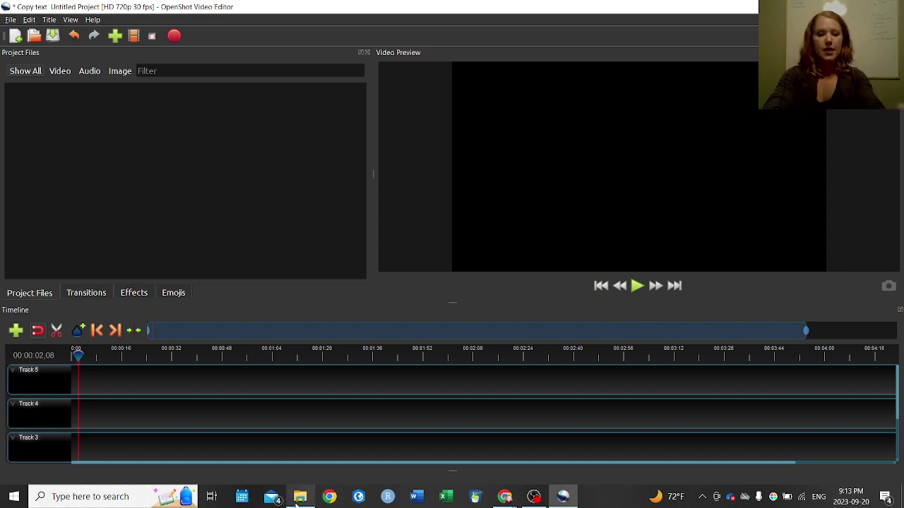
mouse_move(296, 499)
left_click(299, 456)
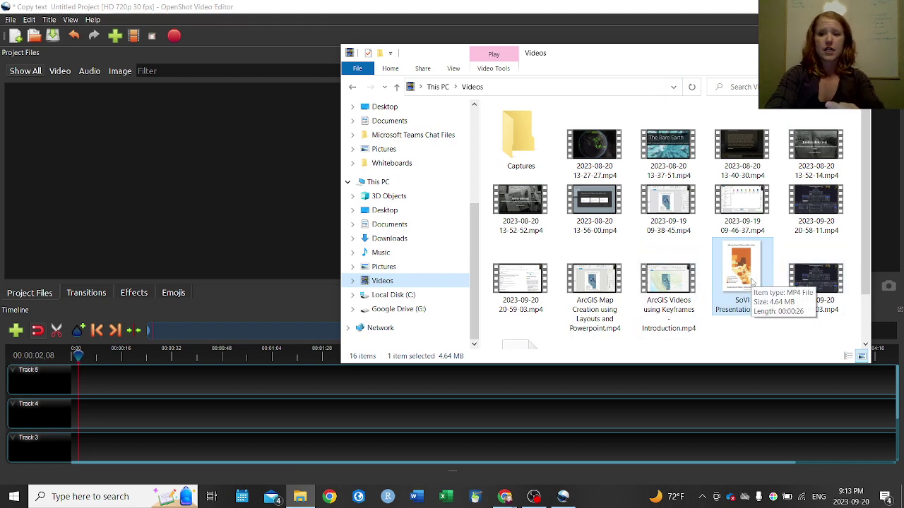
left_click_drag(752, 281, 123, 162)
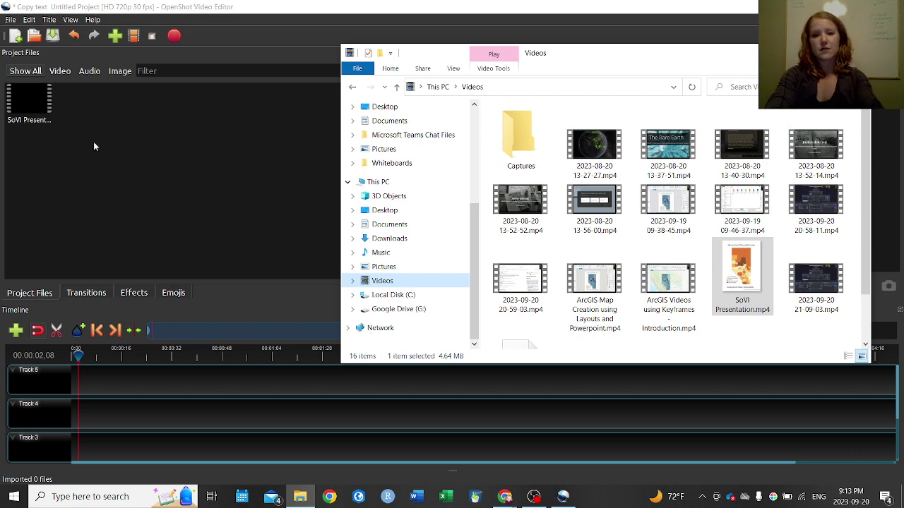
Import the MP3 track "02 Bo É Dod Na Mi (Feat. NGA 2013)" from the Downloads folder into the project files.
left_click(388, 238)
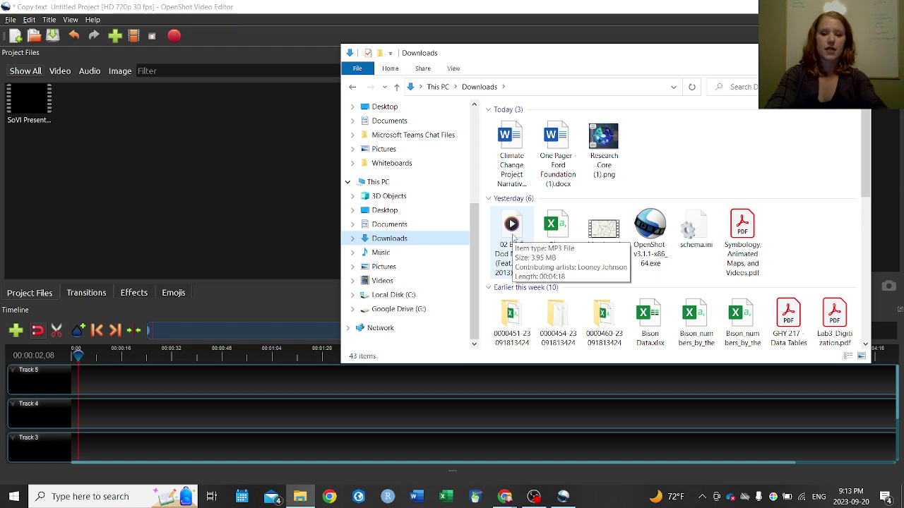
left_click_drag(512, 238, 168, 185)
left_click(363, 12)
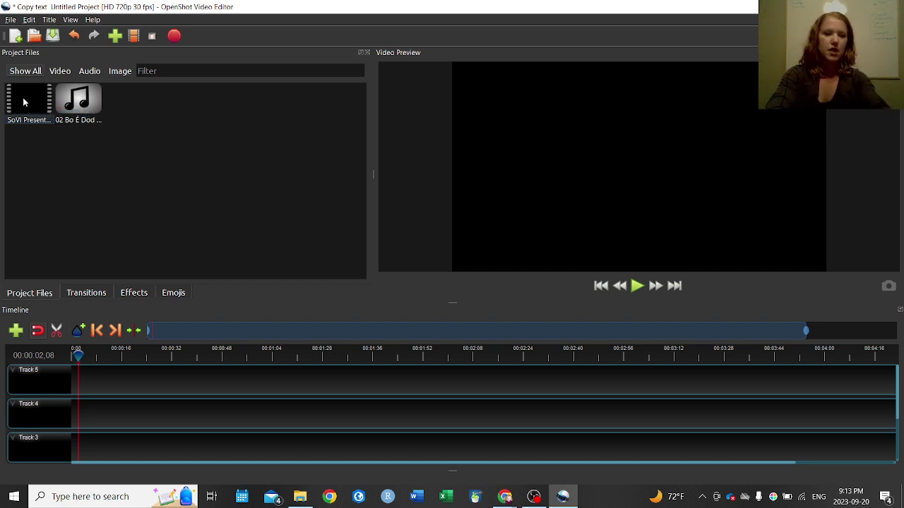
Place SoVI Presentation.mp4 at the start of Track 5 and the MP3 music at the start of Track 4.
left_click(71, 356)
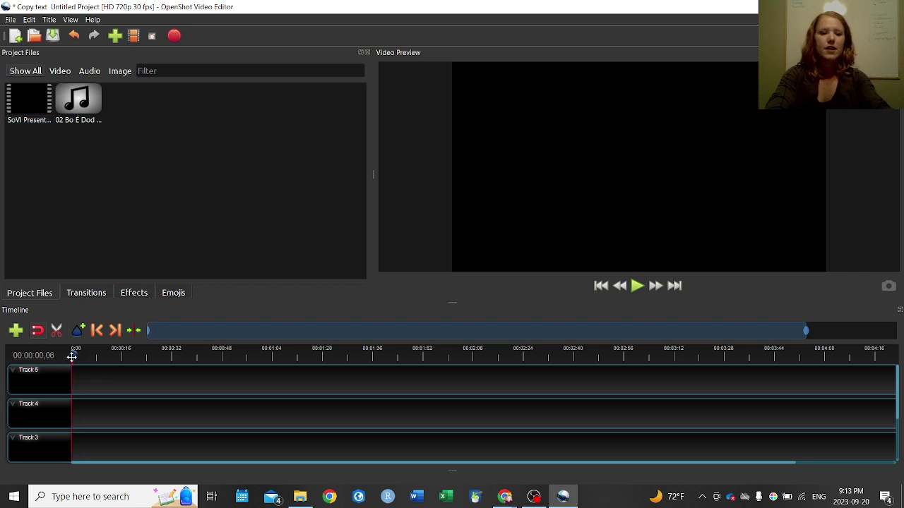
left_click(71, 356)
left_click_drag(27, 114, 67, 373)
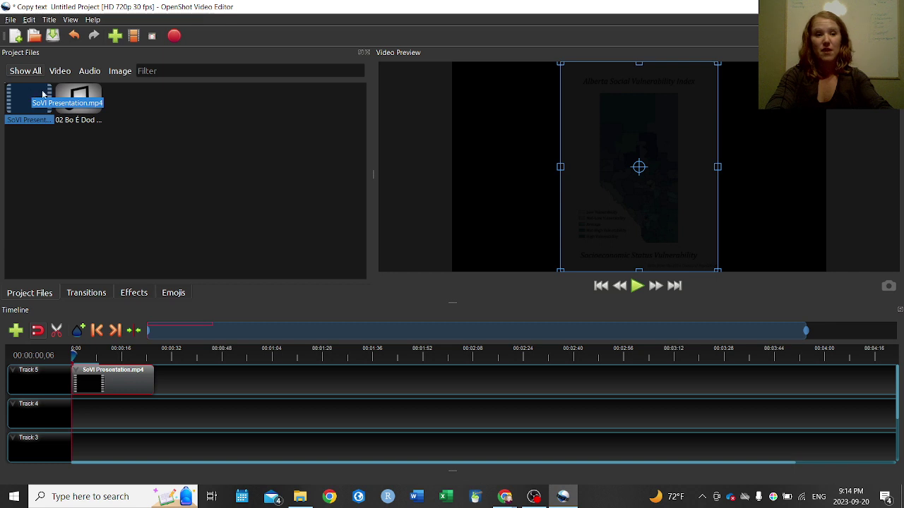
left_click(75, 98)
mouse_move(76, 98)
left_mouse_down()
mouse_move(141, 389)
mouse_move(92, 415)
mouse_move(55, 417)
left_mouse_up()
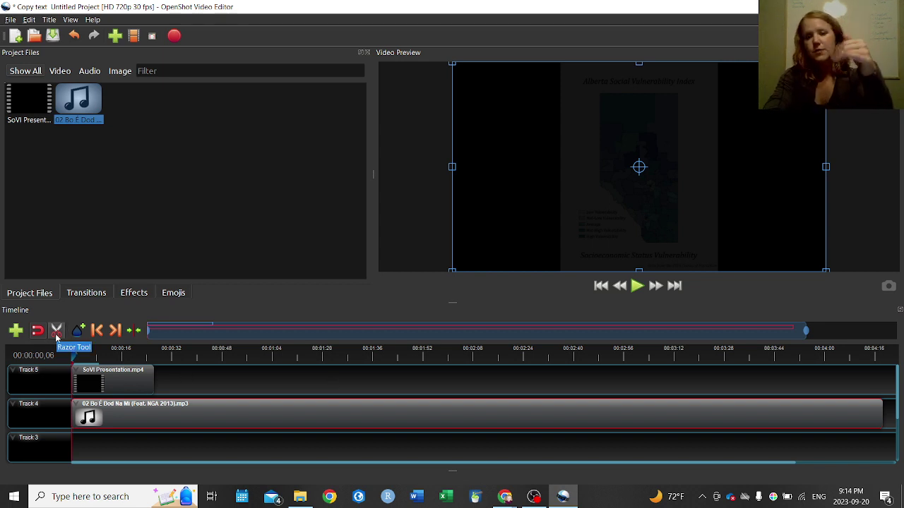
Split the music clip on Track 4 with the Razor Tool where the video clip ends, at about 26 seconds.
left_click(57, 332)
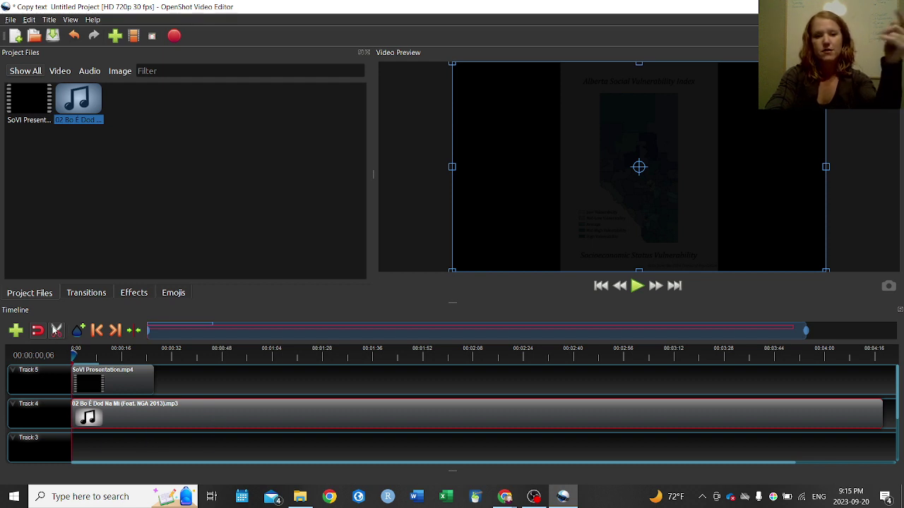
left_click(56, 331)
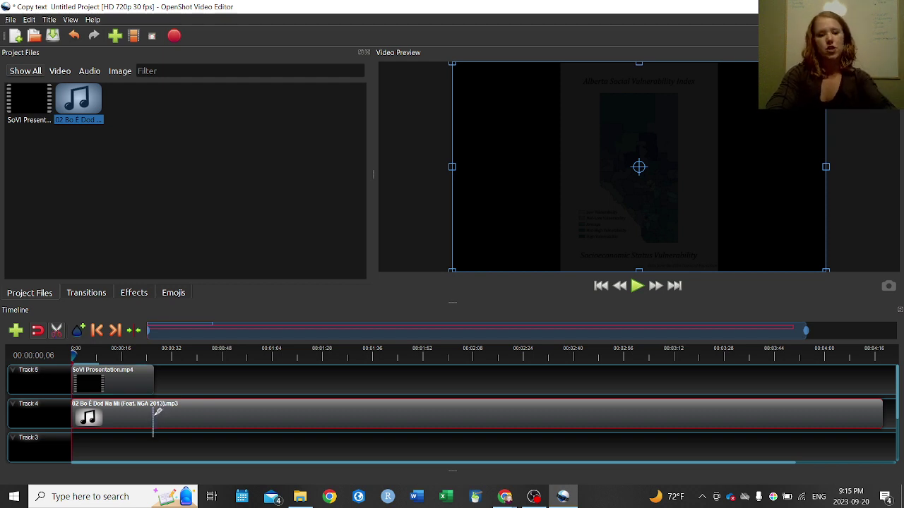
scroll(158, 417, "up", 3)
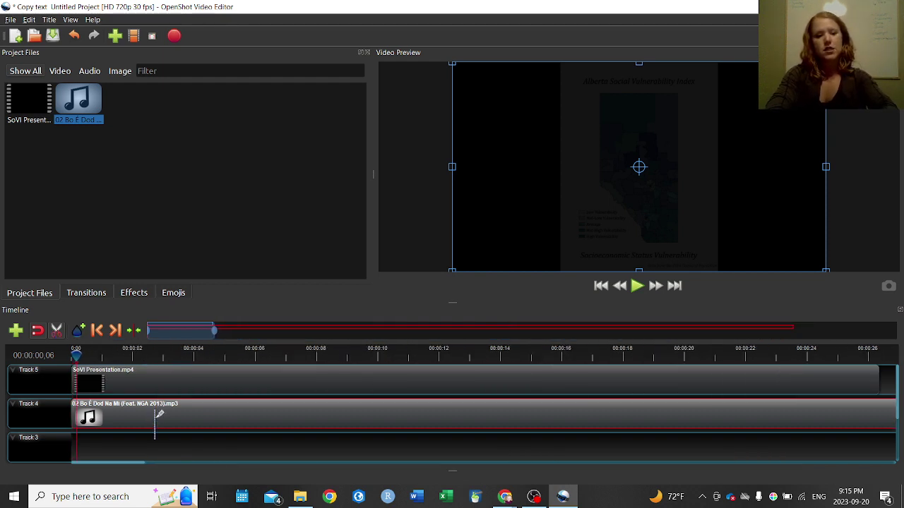
left_click(879, 406)
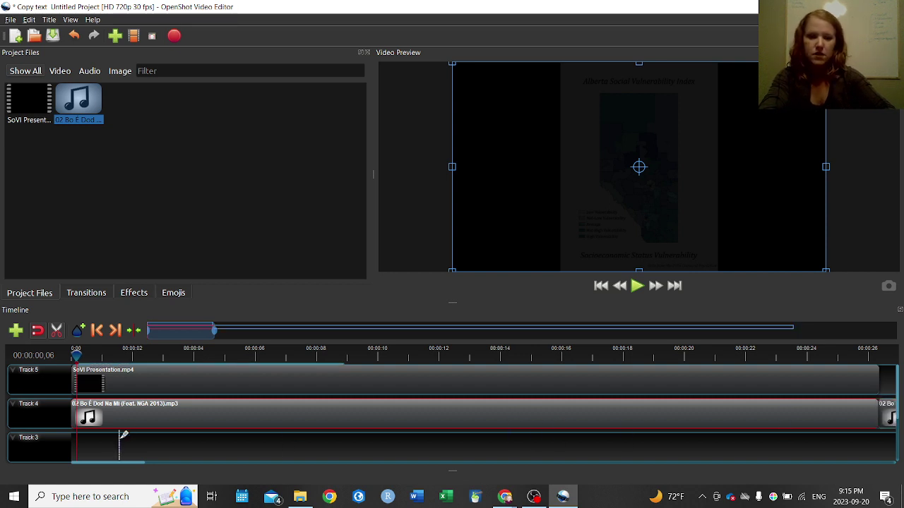
left_click_drag(113, 466, 170, 478)
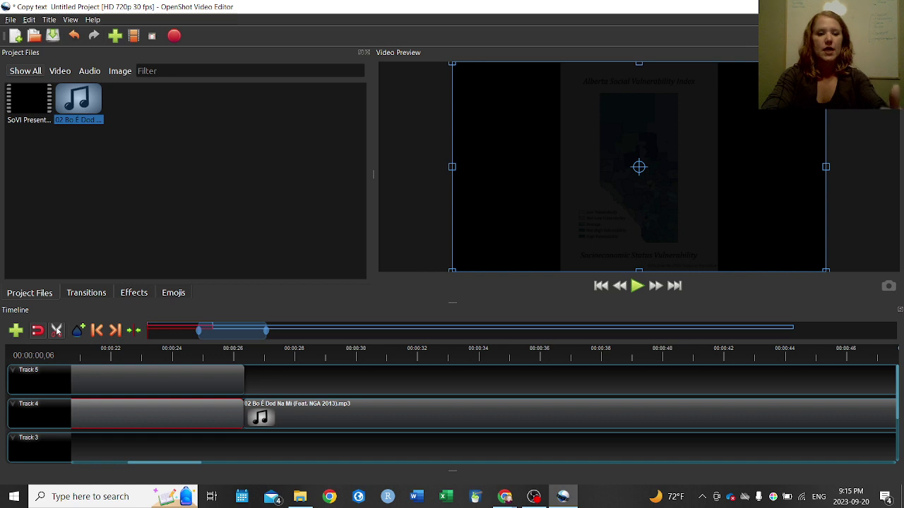
Turn off the Razor Tool, delete the leftover music after the split, and check that both clips end together.
left_click(57, 330)
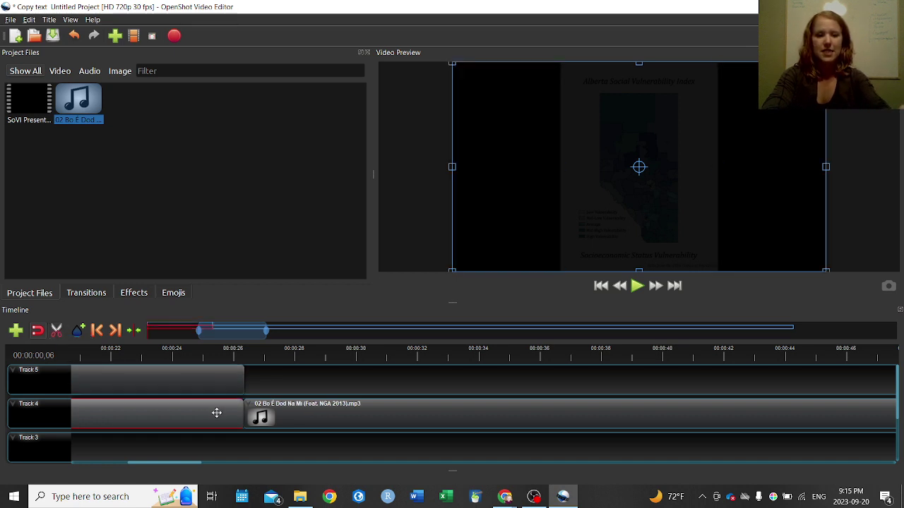
left_click(315, 420)
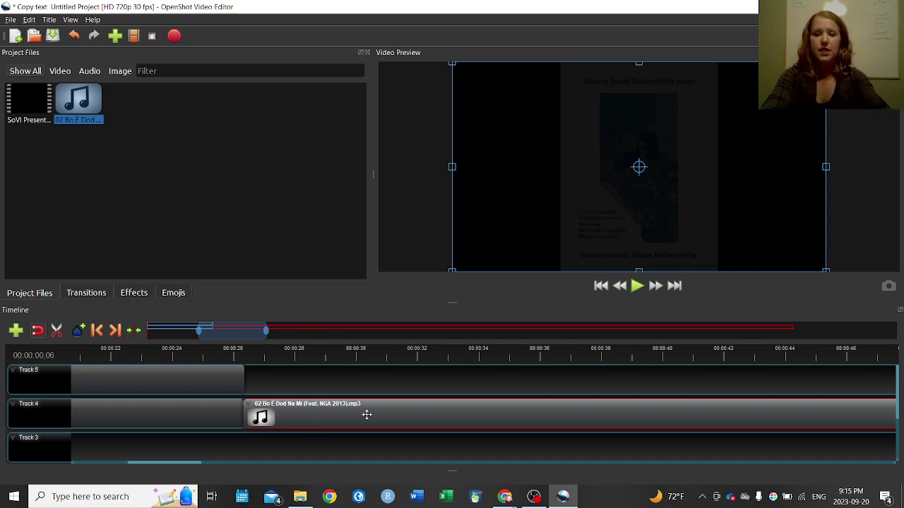
key("Delete")
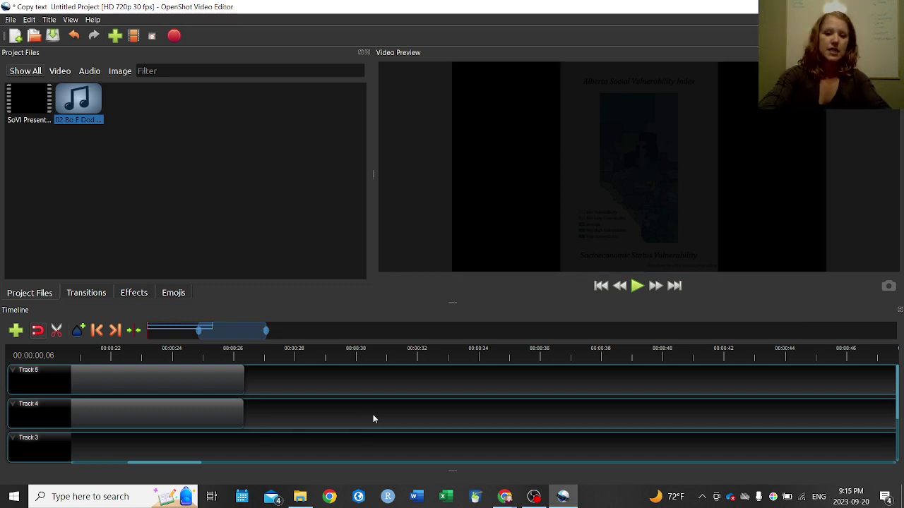
scroll(238, 386, "up", 3, "ctrl")
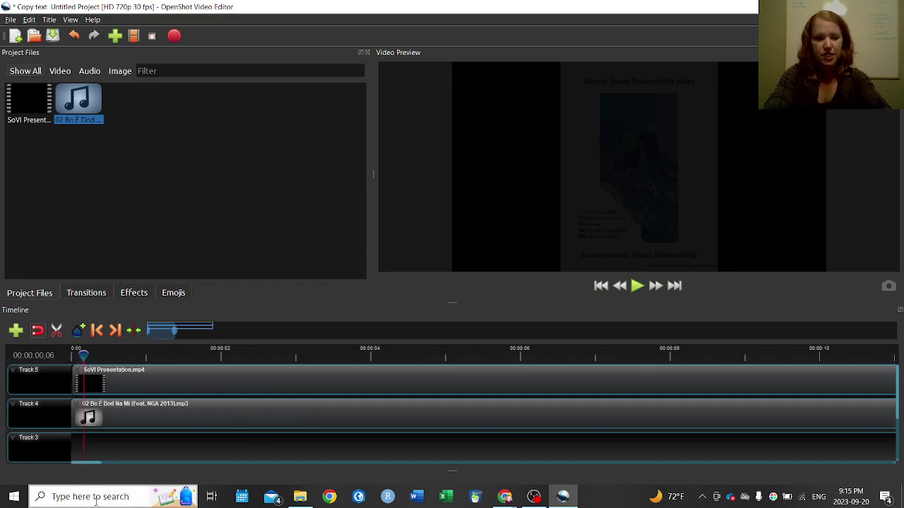
left_click_drag(98, 467, 157, 468)
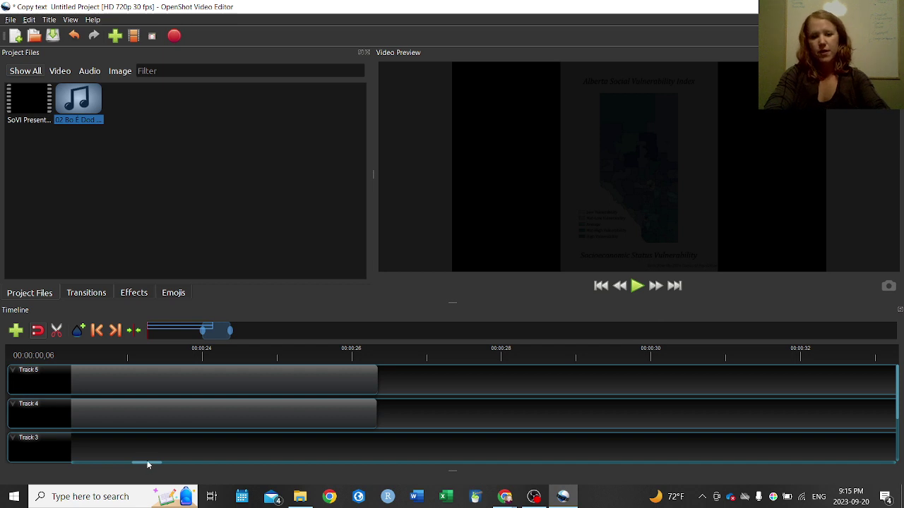
left_click_drag(147, 463, 85, 463)
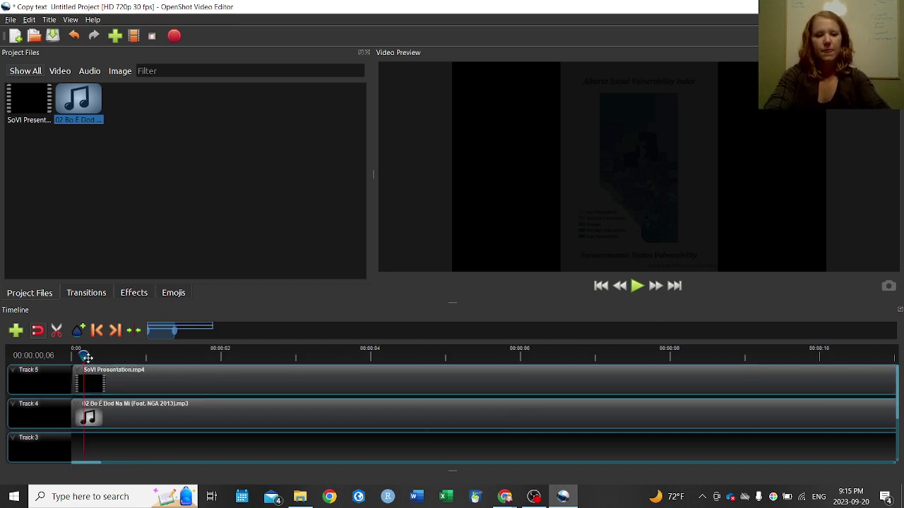
Play the video with its music from the start of the timeline and pause at about 8 seconds.
left_click_drag(83, 352, 73, 353)
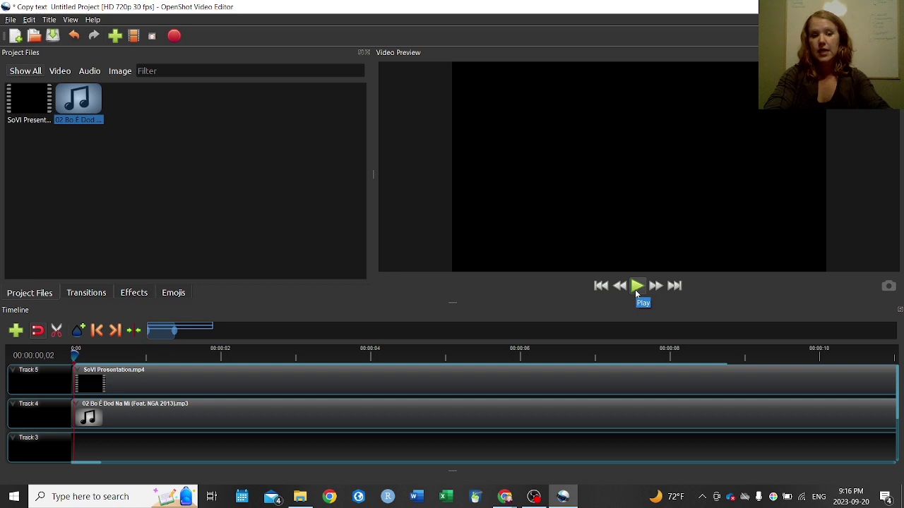
left_click(636, 286)
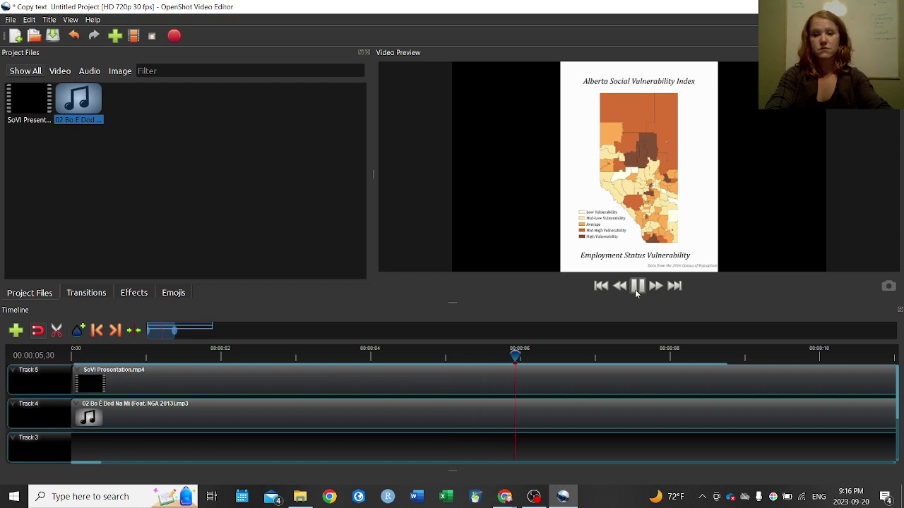
left_click(636, 287)
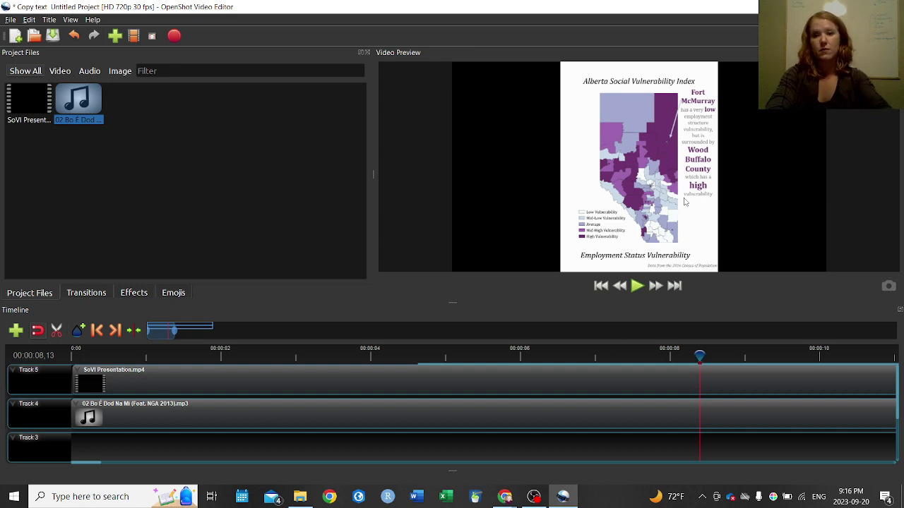
Scrub through the first seconds of the timeline to preview the map changes, and return the playhead to the start.
left_click_drag(698, 353, 675, 352)
left_click(321, 353)
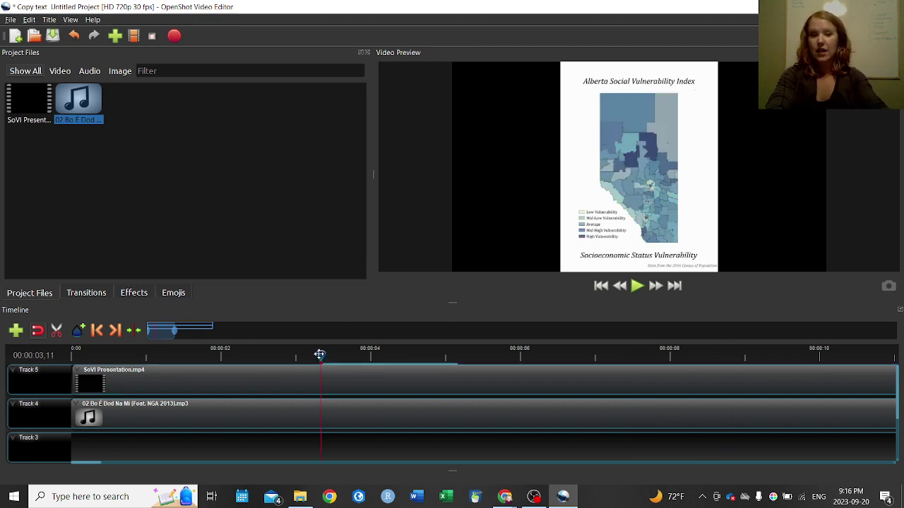
left_click_drag(320, 355, 406, 356)
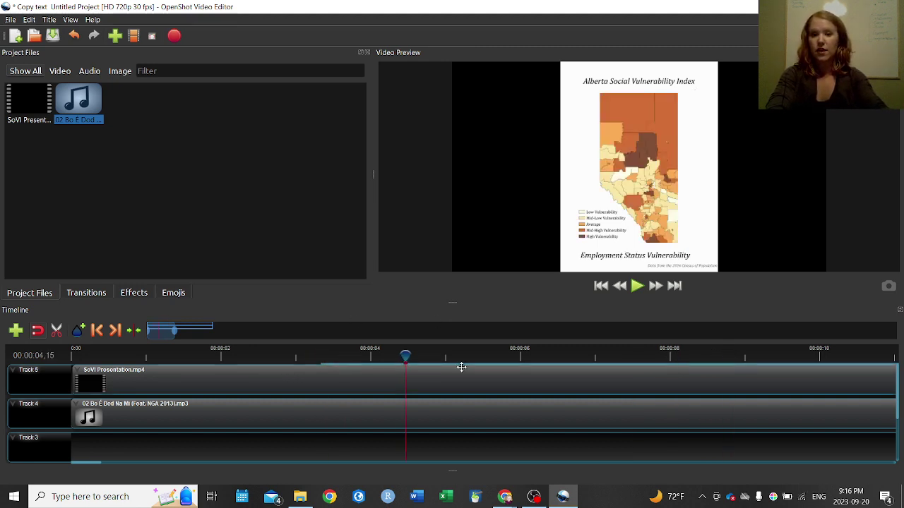
left_click(570, 371)
left_click_drag(405, 355, 271, 355)
left_click(89, 355)
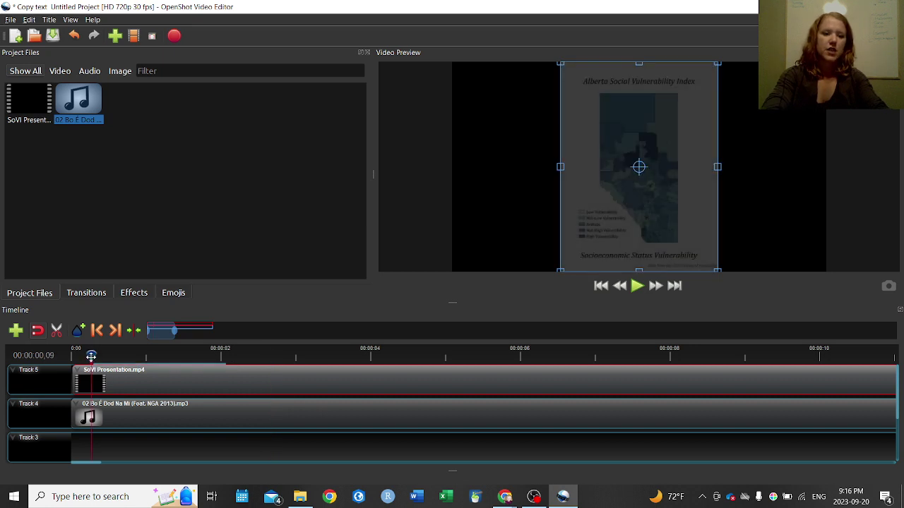
left_click_drag(85, 355, 72, 358)
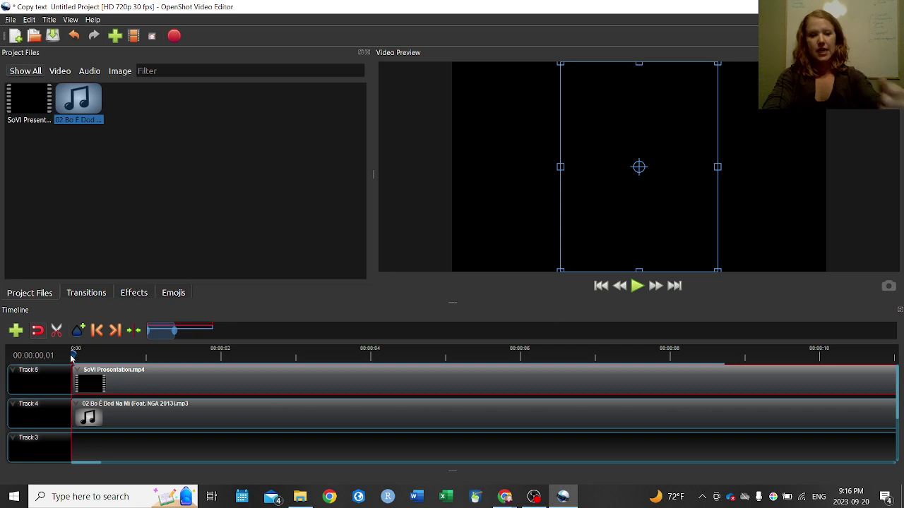
Give the music clip on Track 4 a slow volume fade-in at its start and a fast volume fade-out at its end.
left_click(105, 419)
left_click(105, 419)
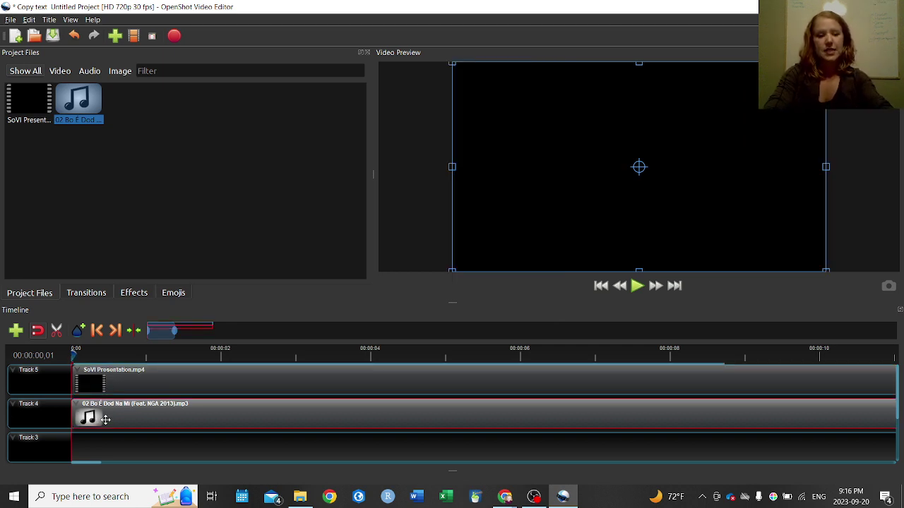
right_click(105, 420)
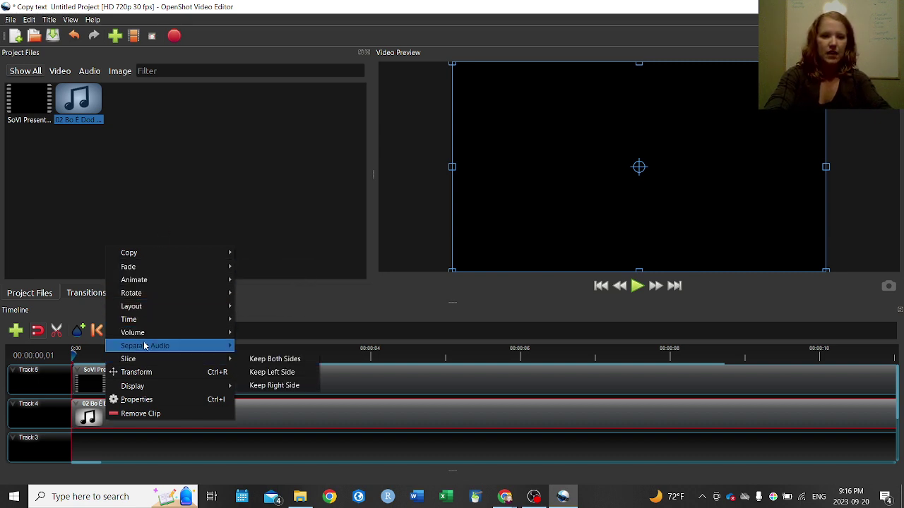
mouse_move(171, 335)
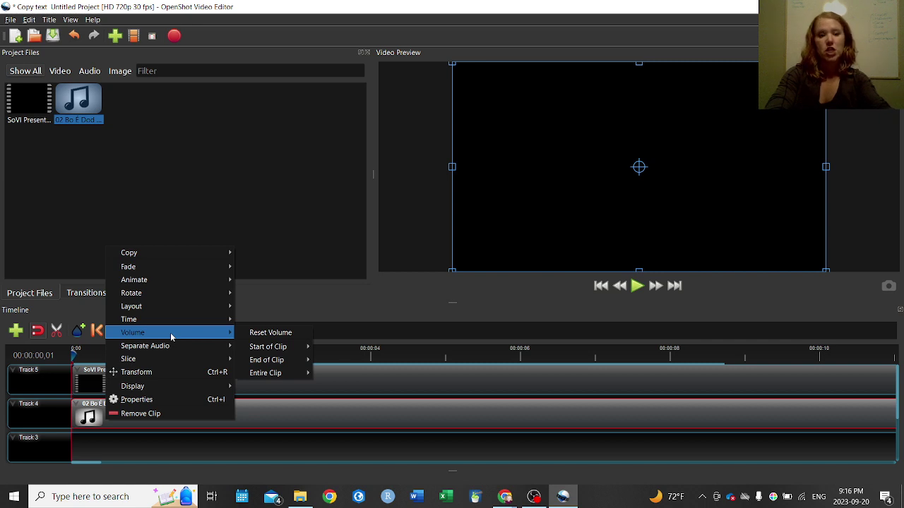
mouse_move(259, 346)
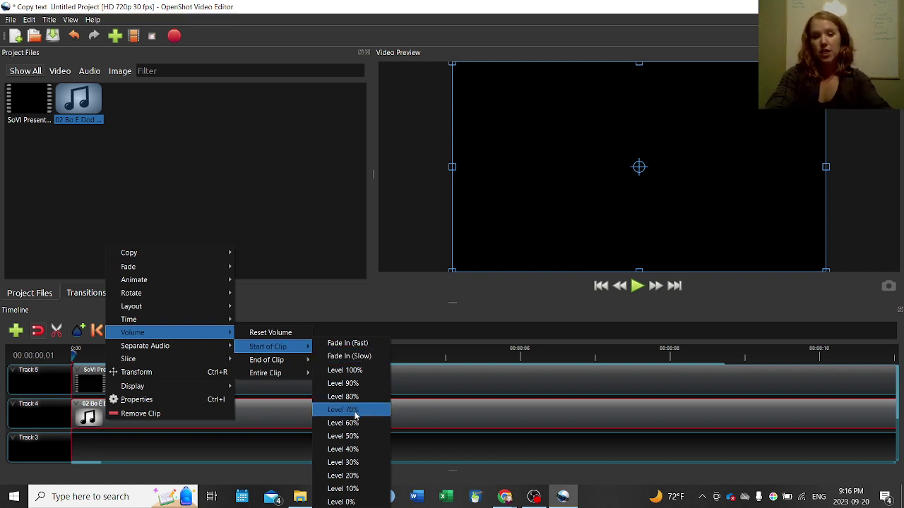
mouse_move(263, 373)
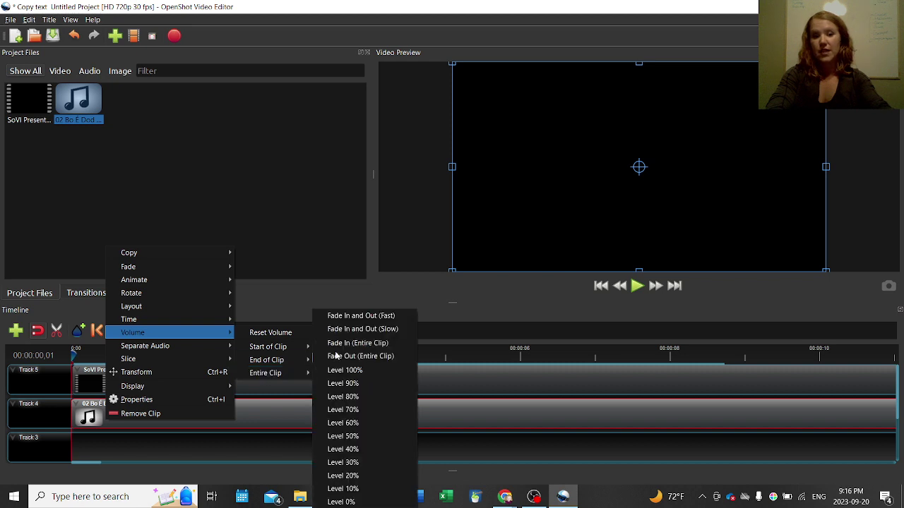
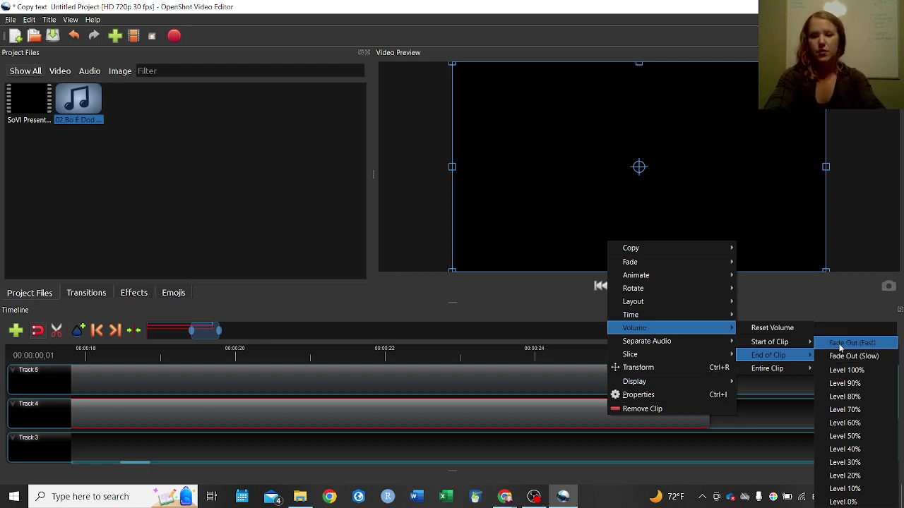
left_click(839, 346)
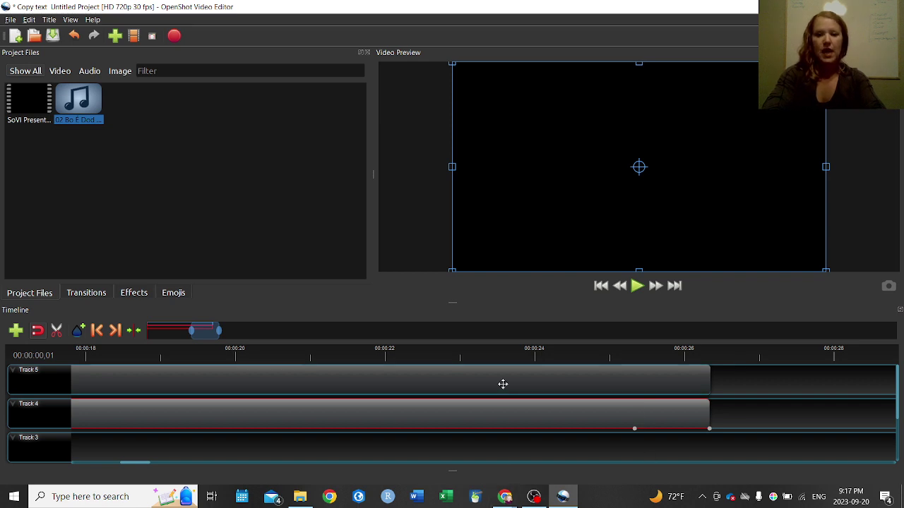
Fit both clips in the timeline view, play the video to hear the music's fade-in, and pause at about 4 seconds.
scroll(502, 383, "down", 3, "ctrl")
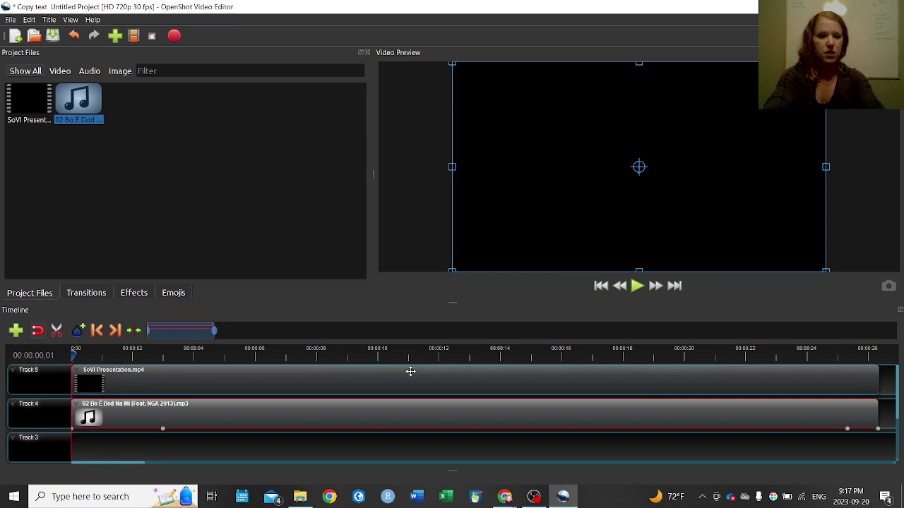
left_click(637, 286)
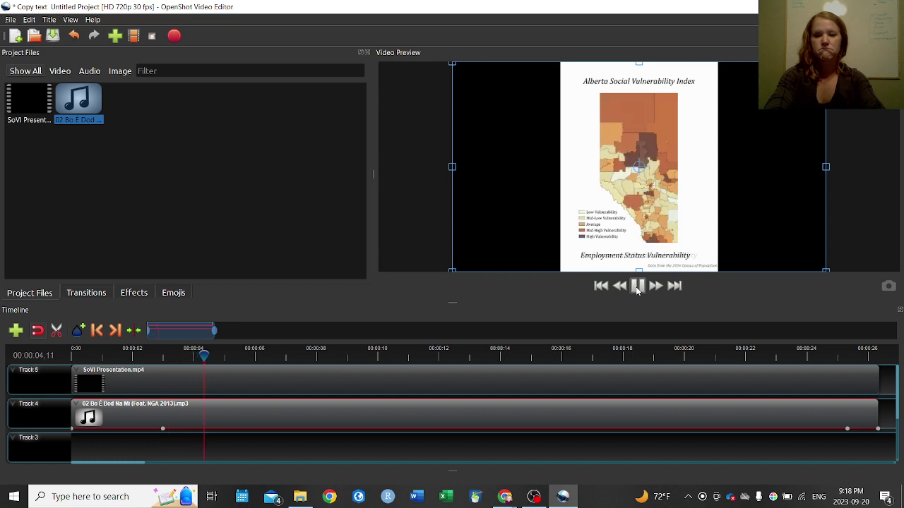
left_click(637, 287)
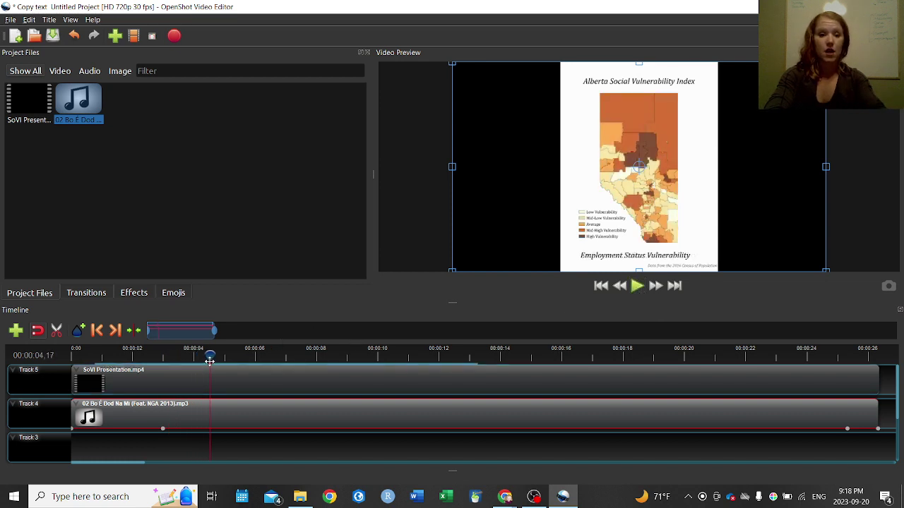
Apply a fast volume fade-in to the start of the music clip on Track 4.
right_click(88, 418)
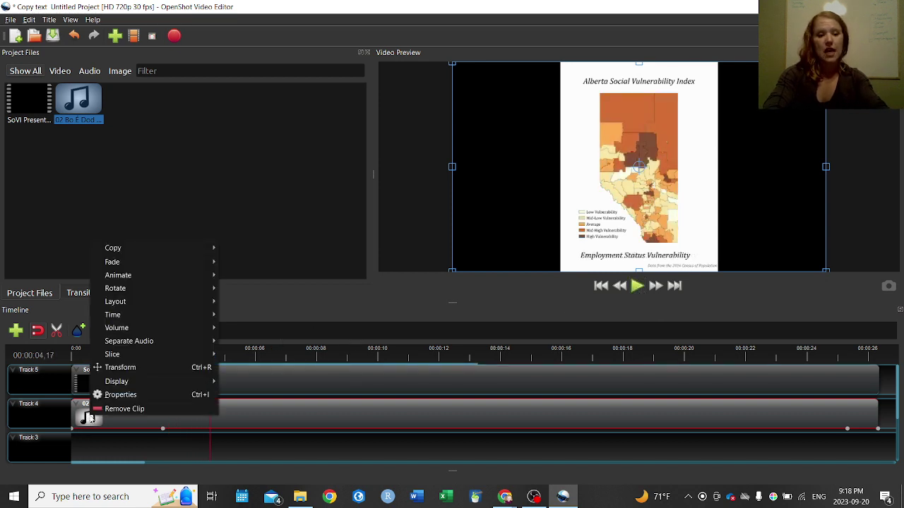
mouse_move(187, 323)
mouse_move(274, 340)
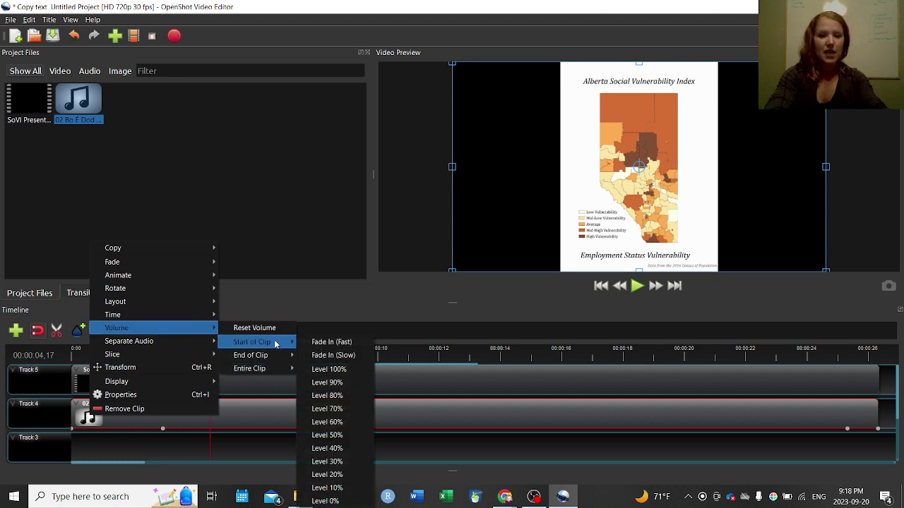
left_click(323, 342)
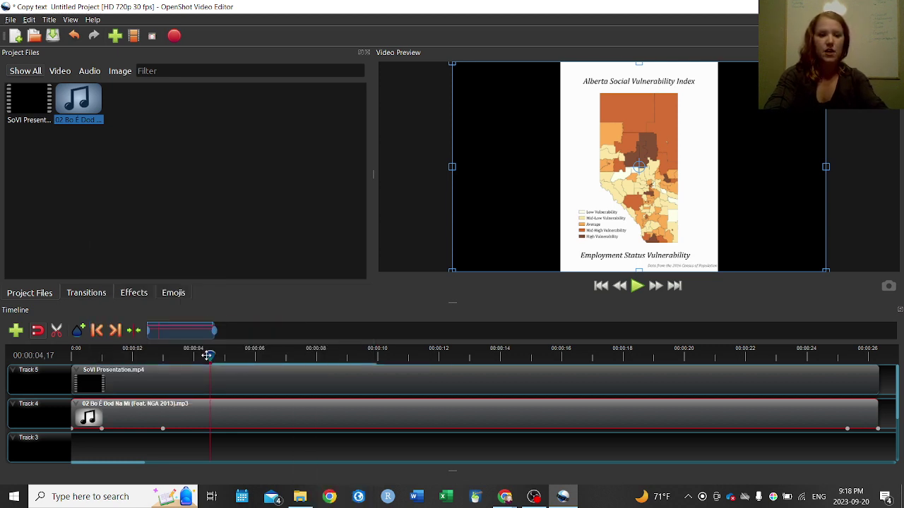
Return the playhead to the start, play the video with the fast fade-in, and pause at about 6 seconds.
left_click_drag(209, 355, 64, 360)
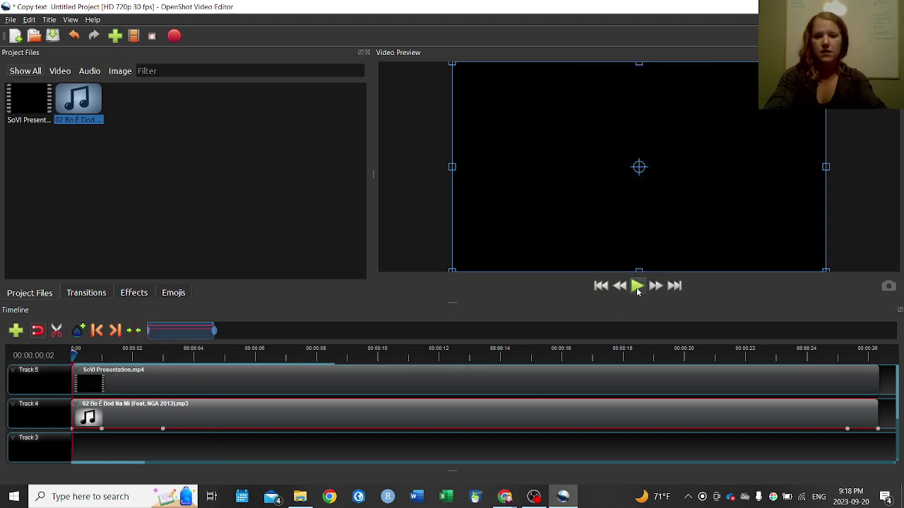
left_click(637, 287)
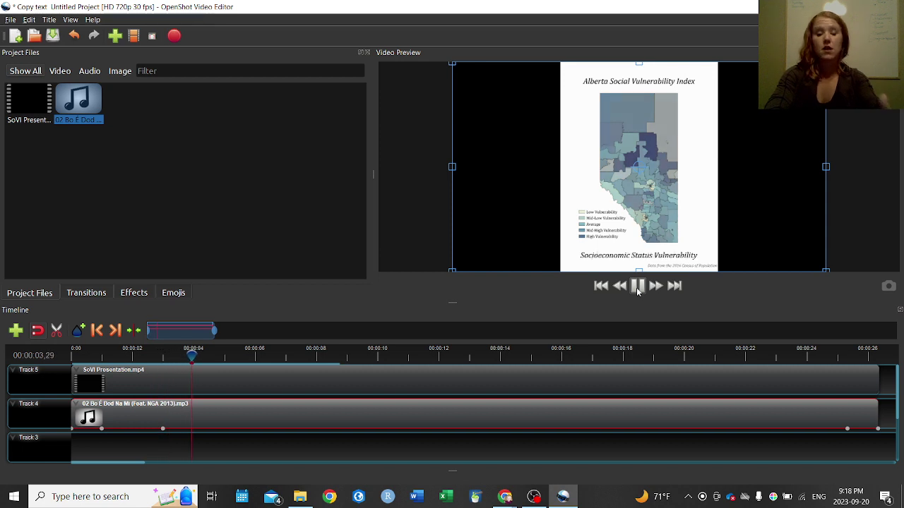
left_click(637, 289)
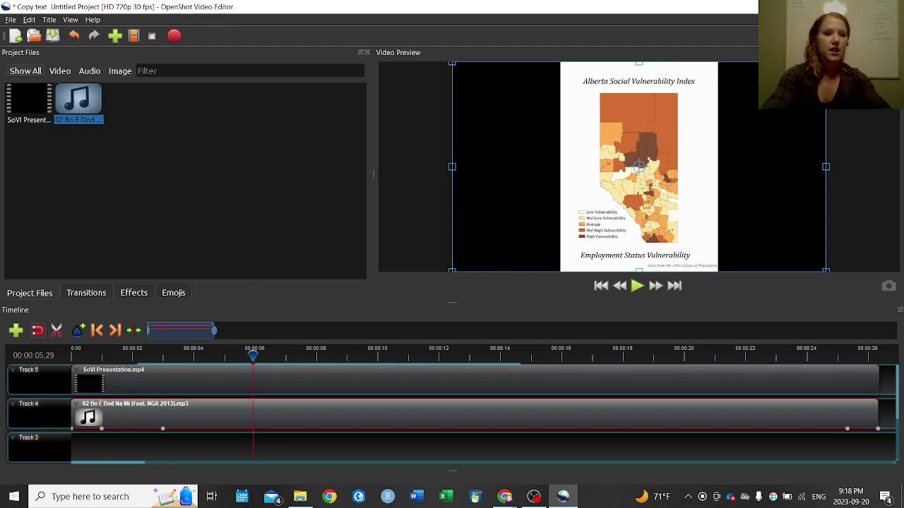
Open the video export settings and look through the available video profiles, keeping HD 720p 30 fps (1280x720).
left_click(9, 21)
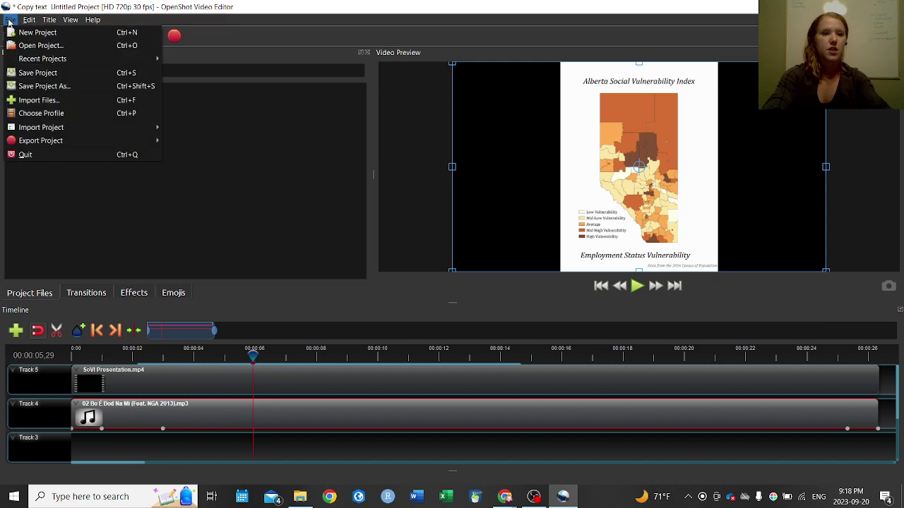
mouse_move(56, 140)
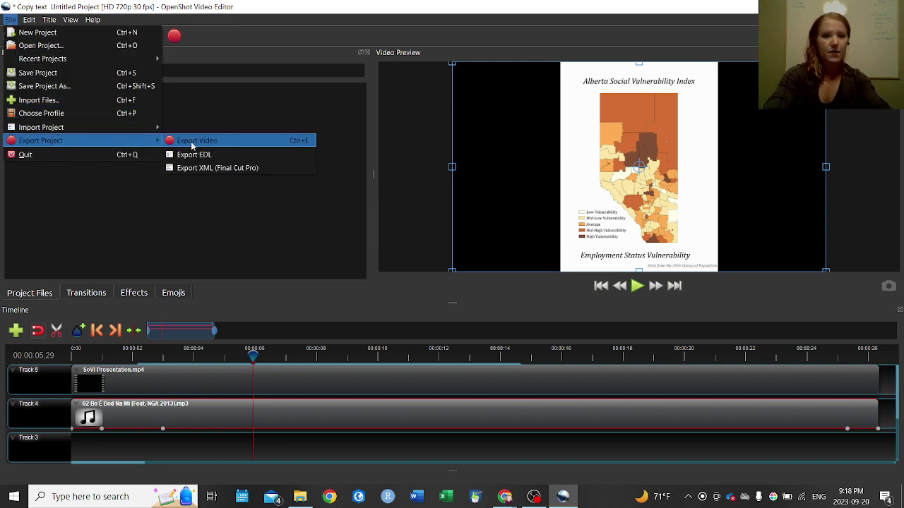
left_click(191, 140)
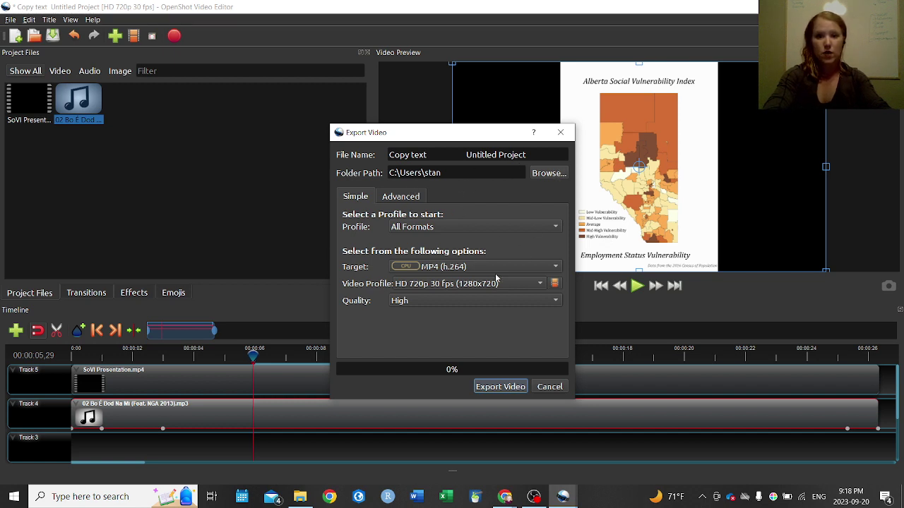
left_click(434, 283)
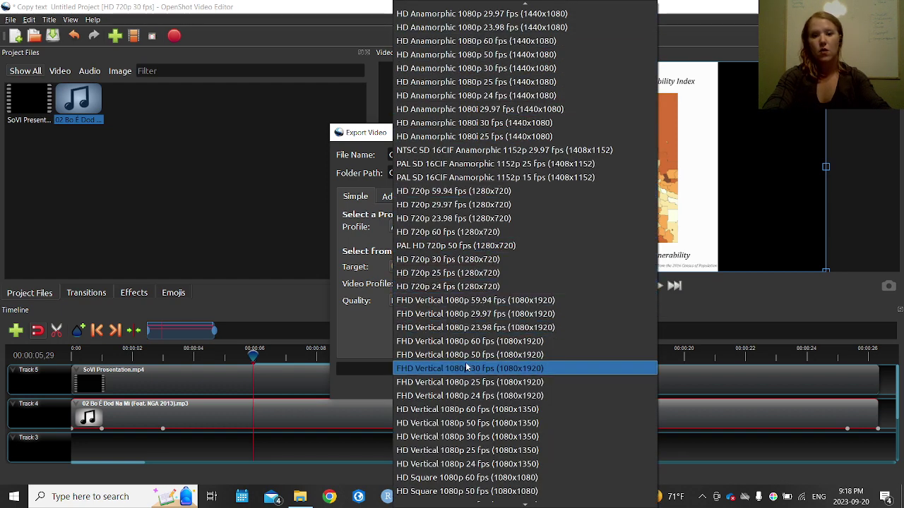
mouse_move(483, 501)
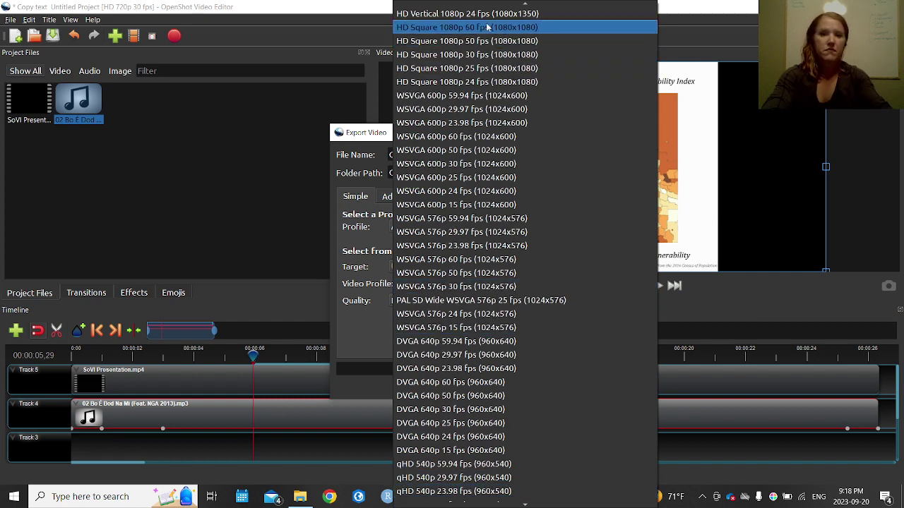
left_click(358, 132)
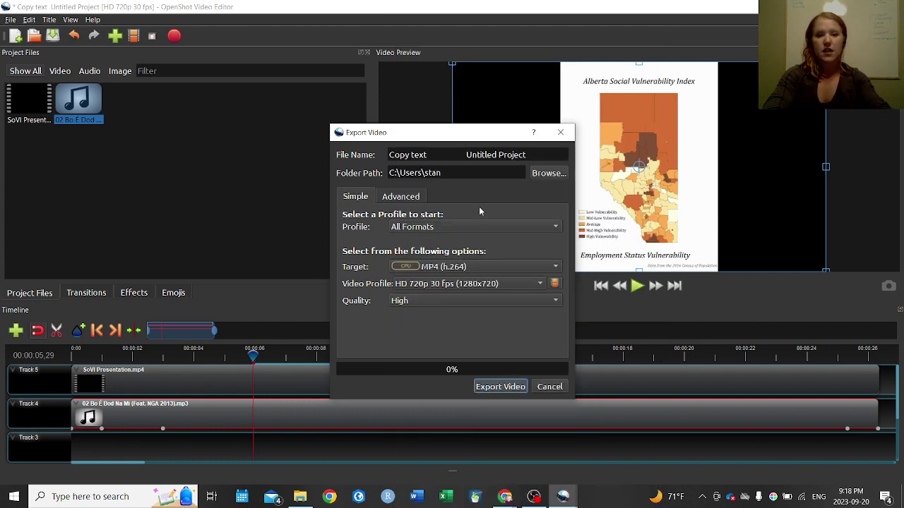
Name the export file "Alberta SoVI Completed Video" and export it as MP4 (h.264) in high quality.
left_click(426, 156)
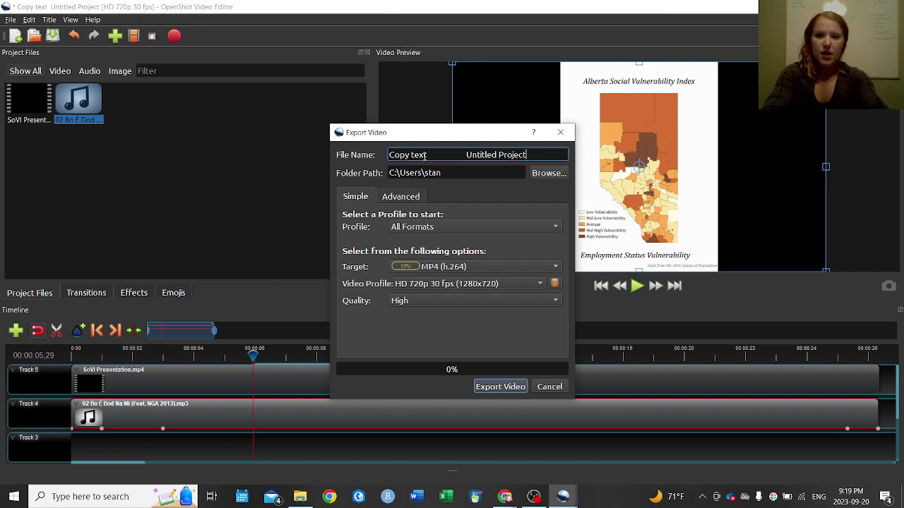
key("ctrl+shift+Left")
key("ctrl+shift+Left")
key("ctrl+shift+Left")
key("ctrl+shift+Left")
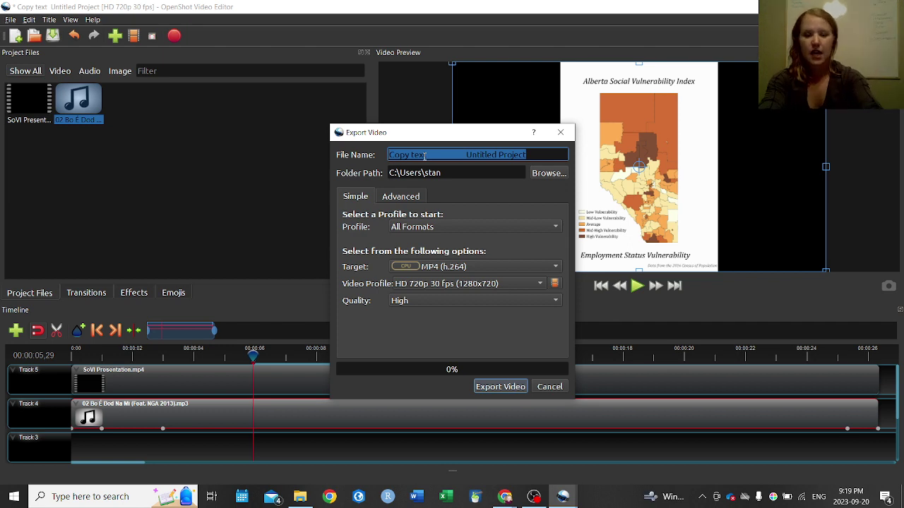
type("A")
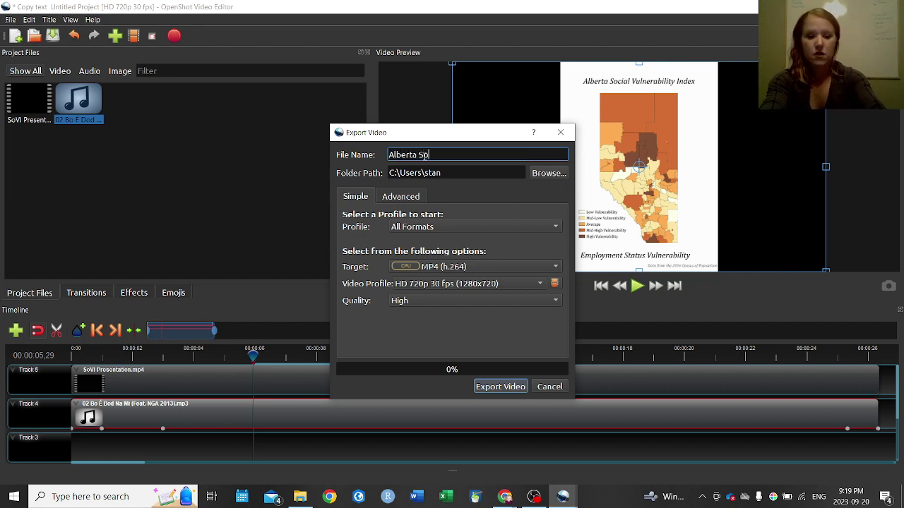
type("lberta SoVI Co")
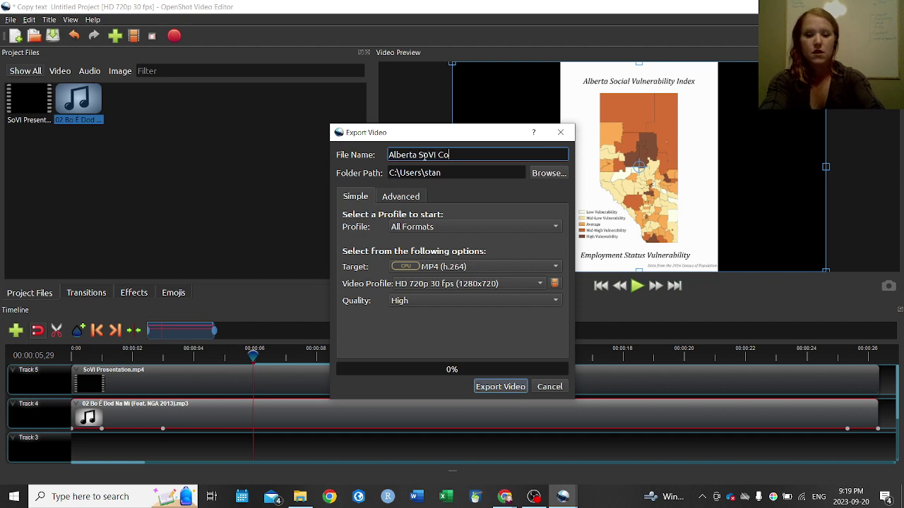
type("mpleted Vid")
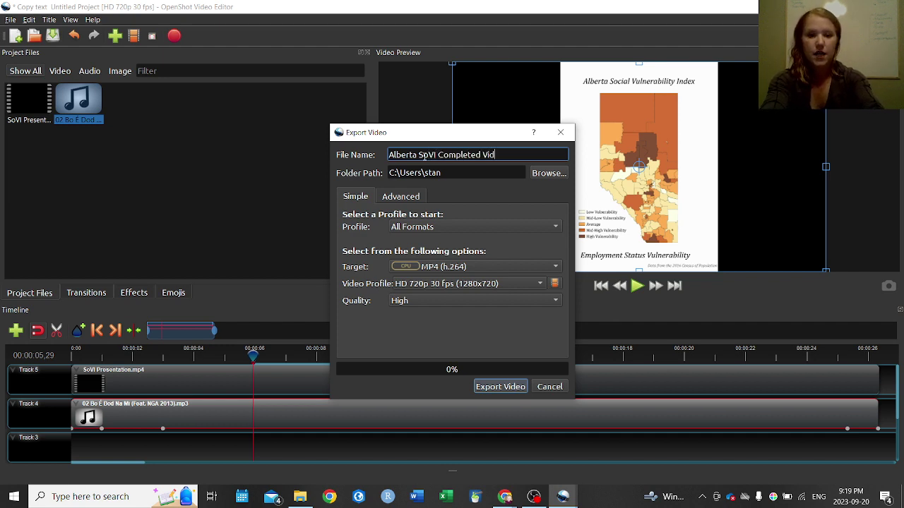
type("eo")
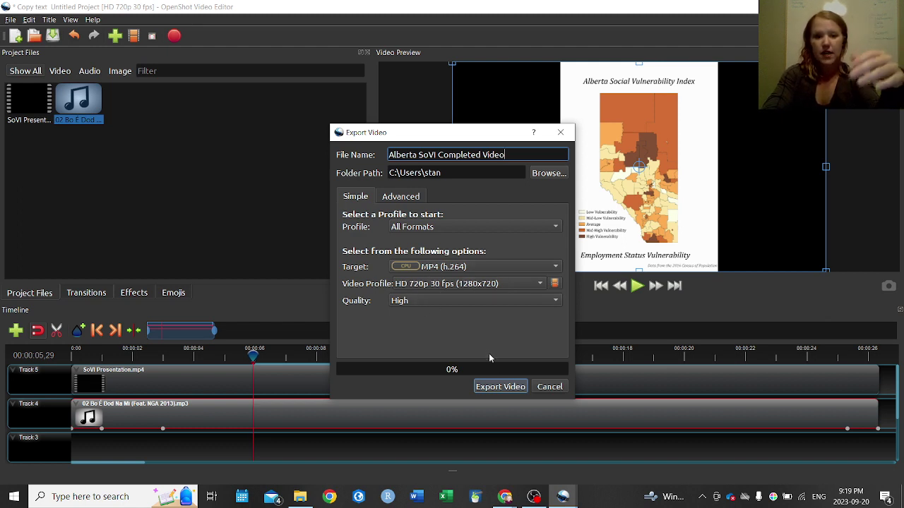
left_click(499, 387)
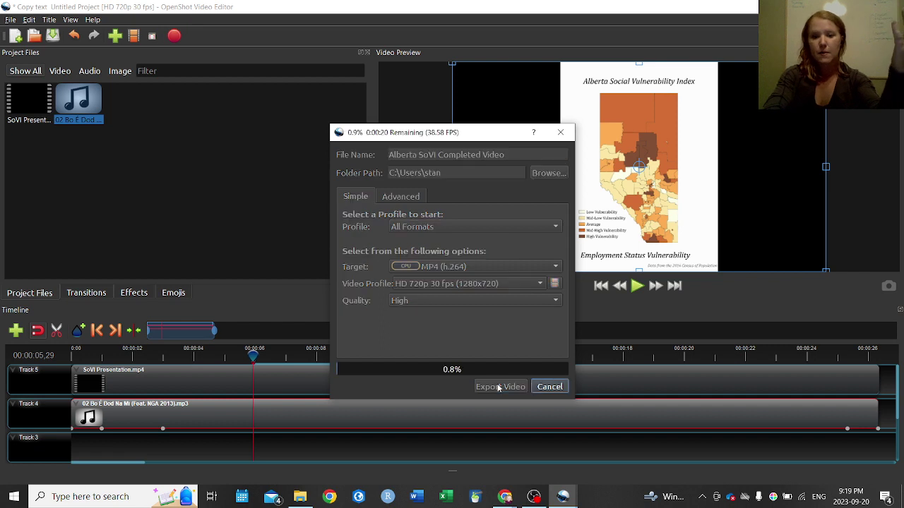